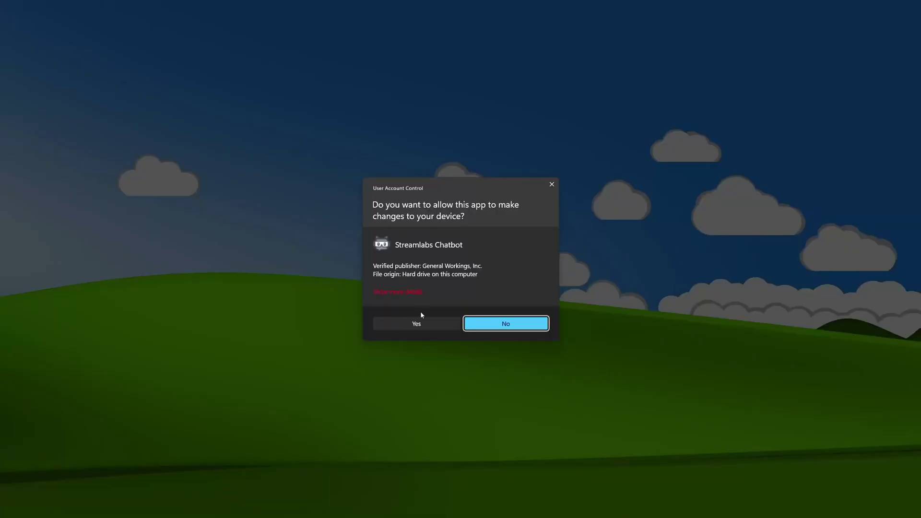
Step: Approve the admin launch prompt and open the Give Away settings page
click(422, 323)
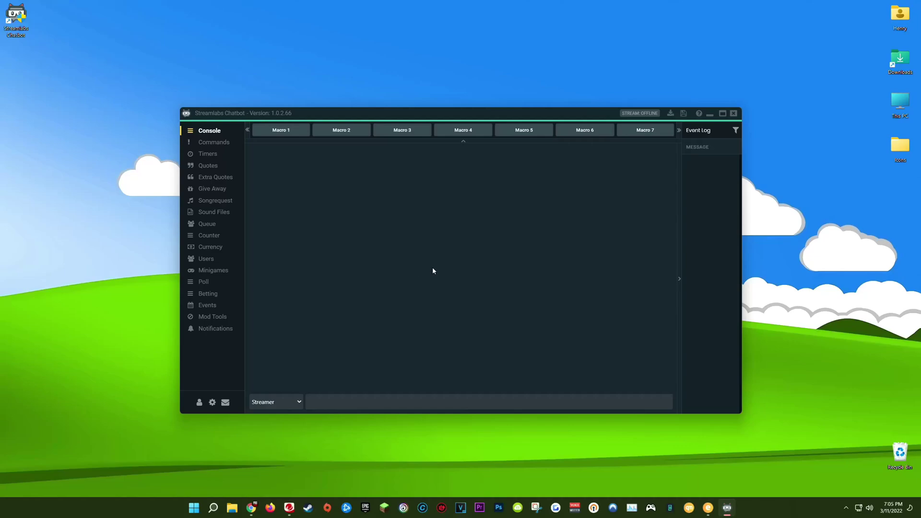
click(210, 192)
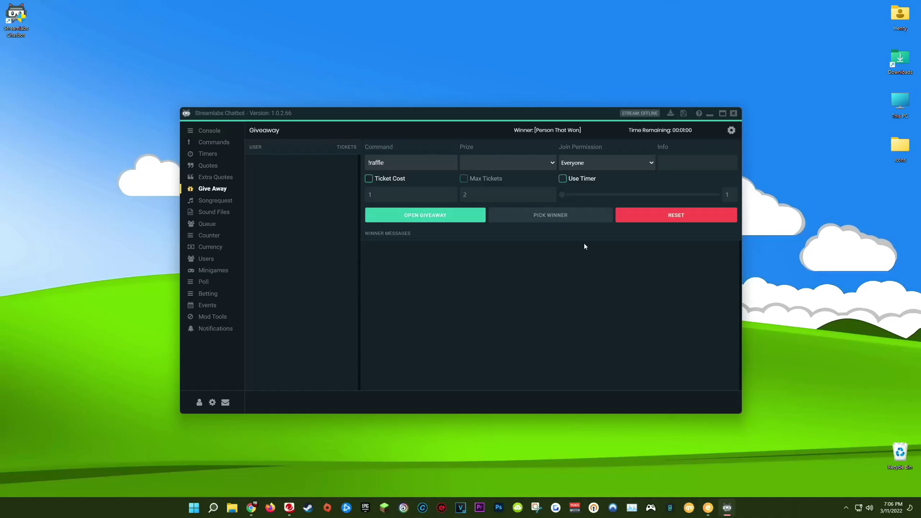
Step: Change the giveaway command from !raffle to !gfuel
drag(394, 163, 367, 165)
click(389, 168)
drag(370, 163, 390, 163)
text(gfuel)
Step: Set the giveaway prize to 'New GFuel Flavor'
click(551, 163)
click(513, 164)
text(New GFuel Flavor)
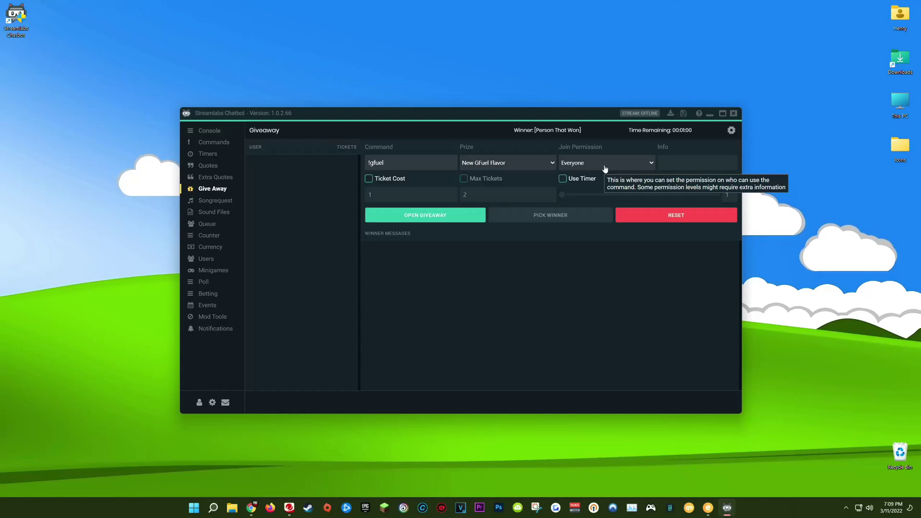
Step: Review the Join Permission choices and connected accounts, keeping Everyone selected
click(624, 165)
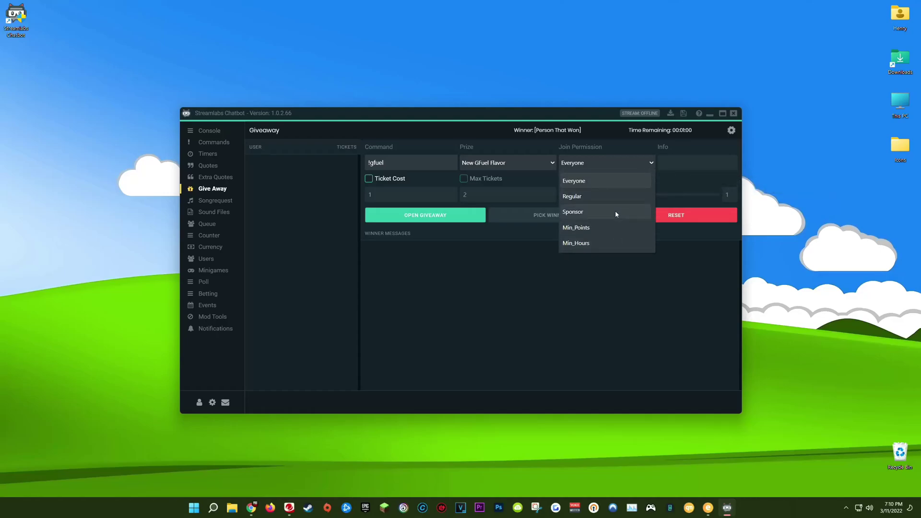
click(610, 187)
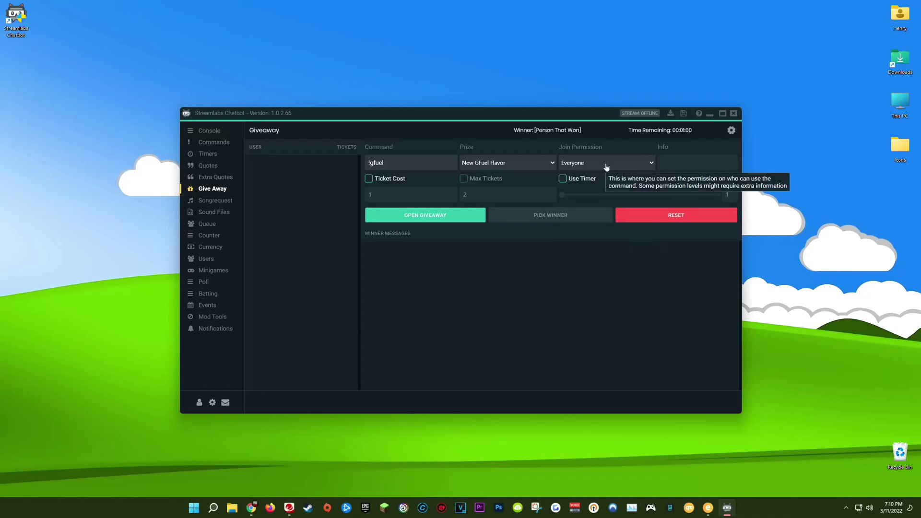
click(199, 402)
click(649, 174)
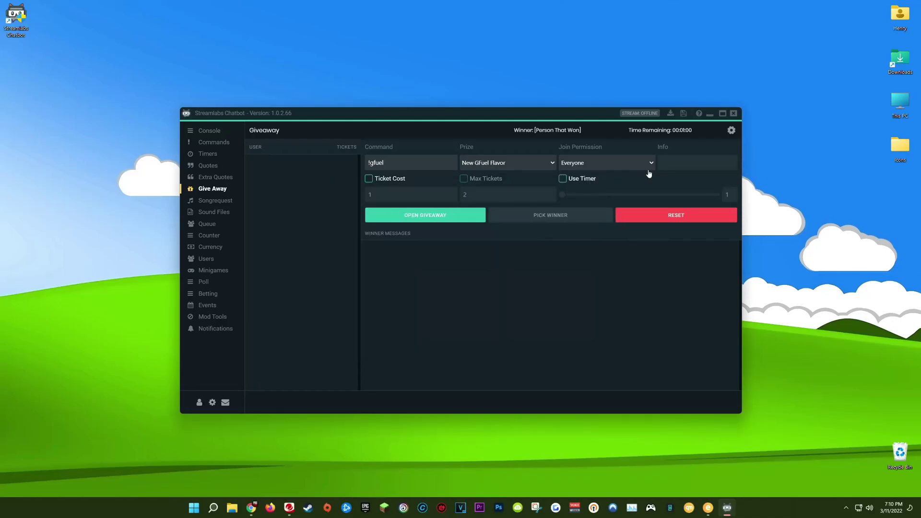
click(650, 165)
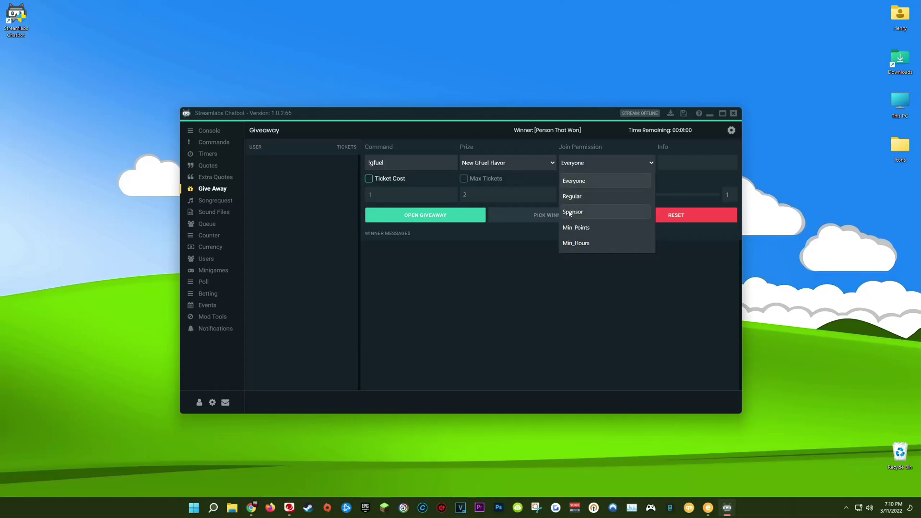
click(199, 402)
click(199, 402)
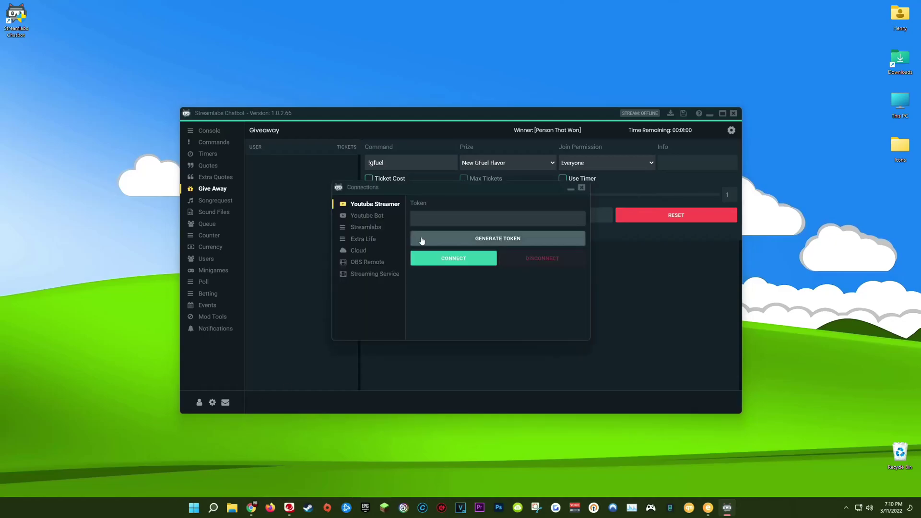
click(615, 168)
Step: Check the permission list again, leave it on Everyone, and go to the Currency page
click(623, 167)
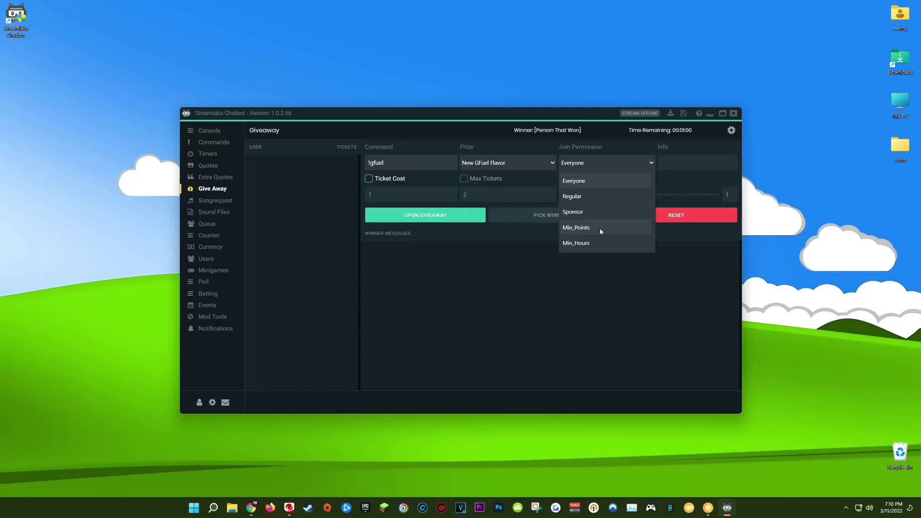
click(578, 286)
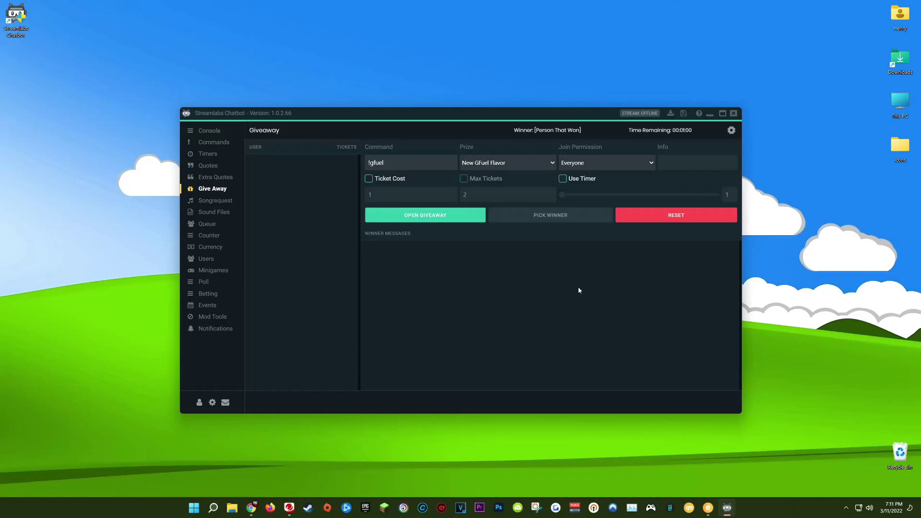
click(650, 163)
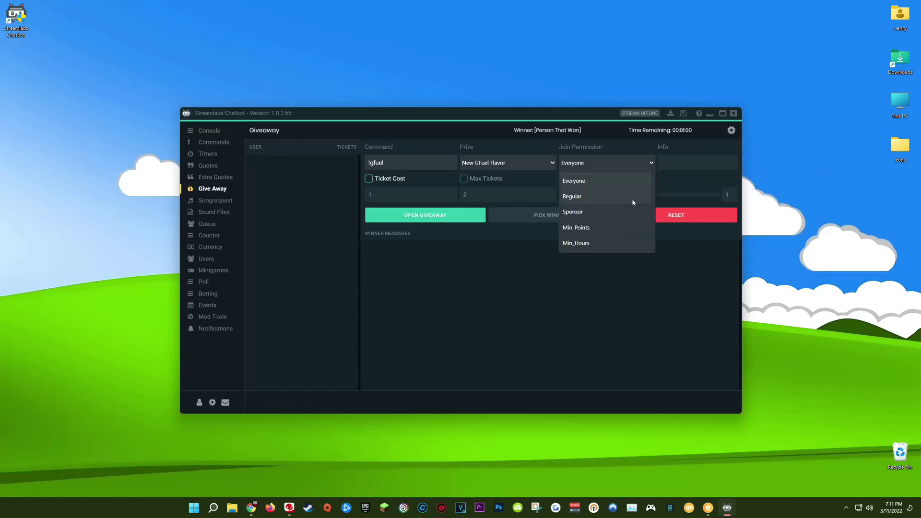
click(608, 232)
click(225, 249)
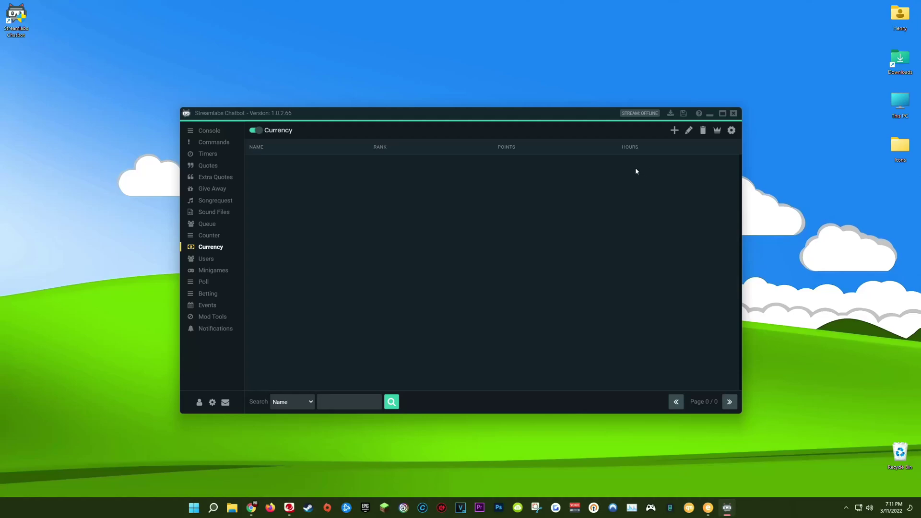
Step: Go back to the Give Away page showing !gfuel for New GFuel Flavor
click(227, 193)
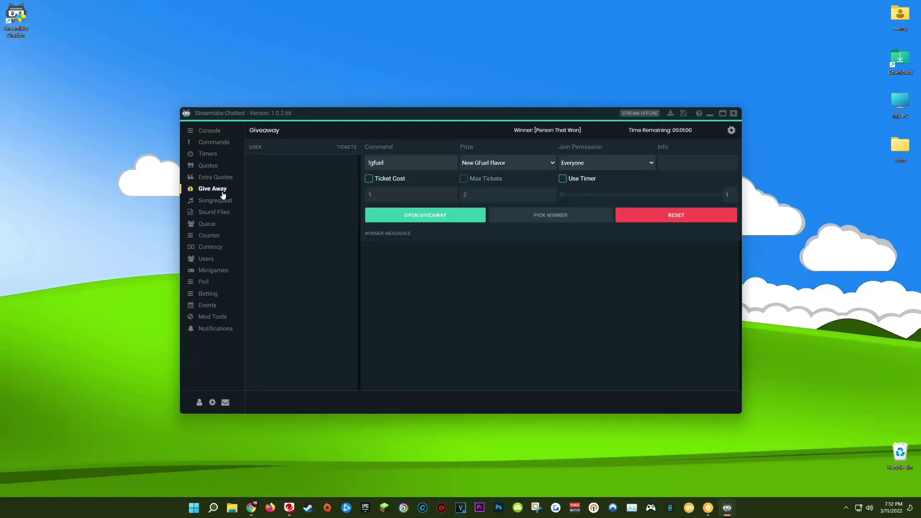
click(647, 164)
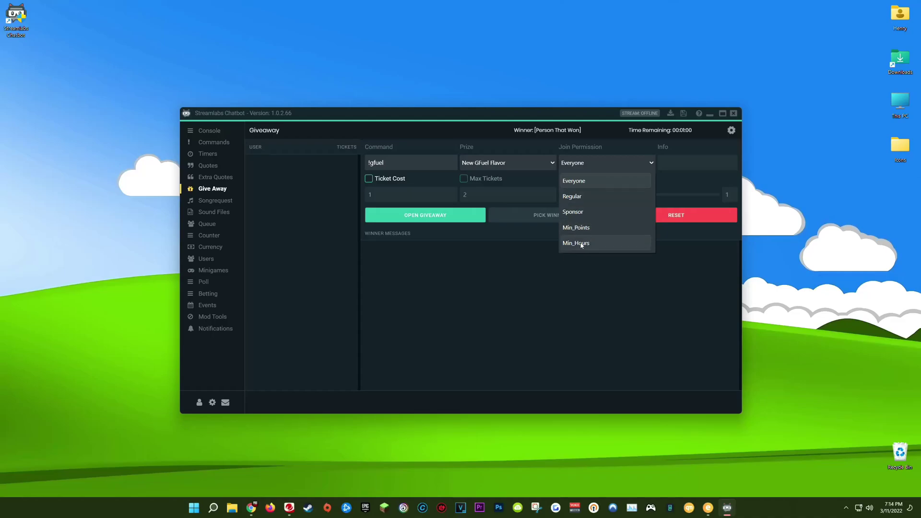
click(599, 187)
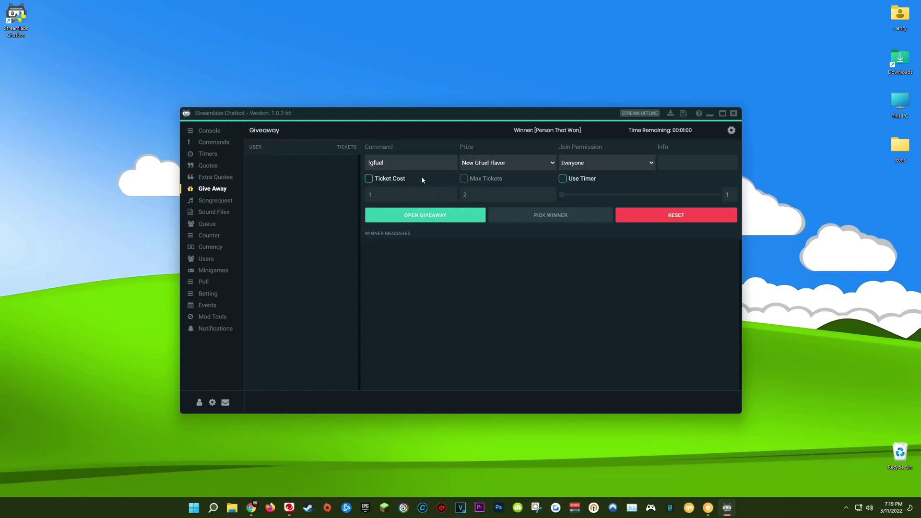
Step: Enable Ticket Cost at 1 for the !gfuel giveaway, then switch to the Currency page
click(391, 179)
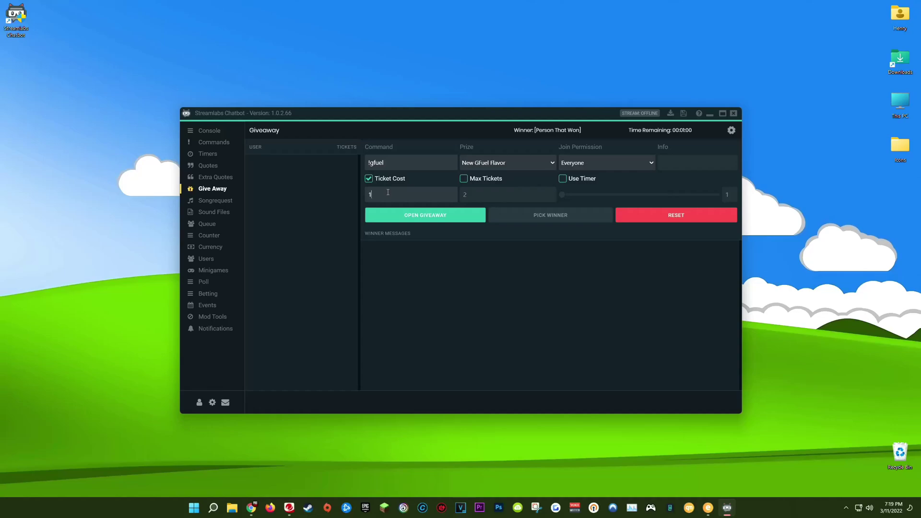
click(388, 191)
click(214, 248)
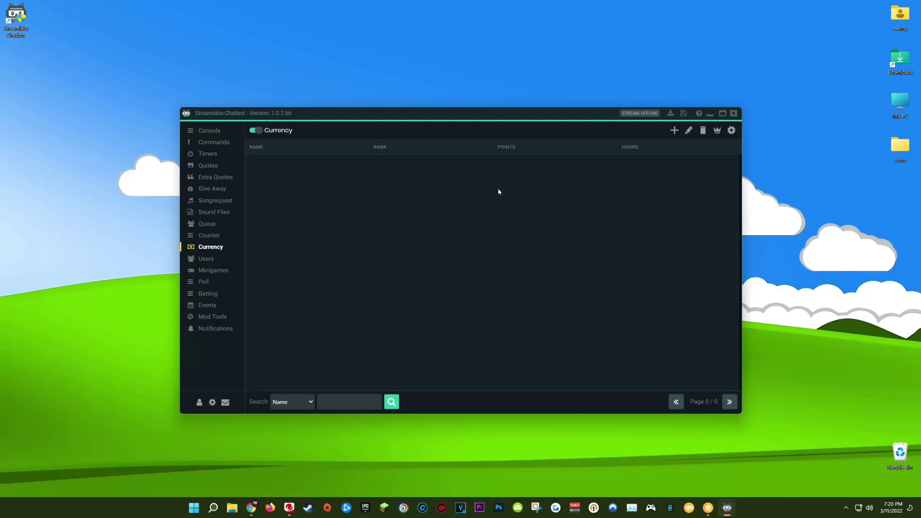
Step: Switch from the Currency page back to the Give Away page
click(213, 189)
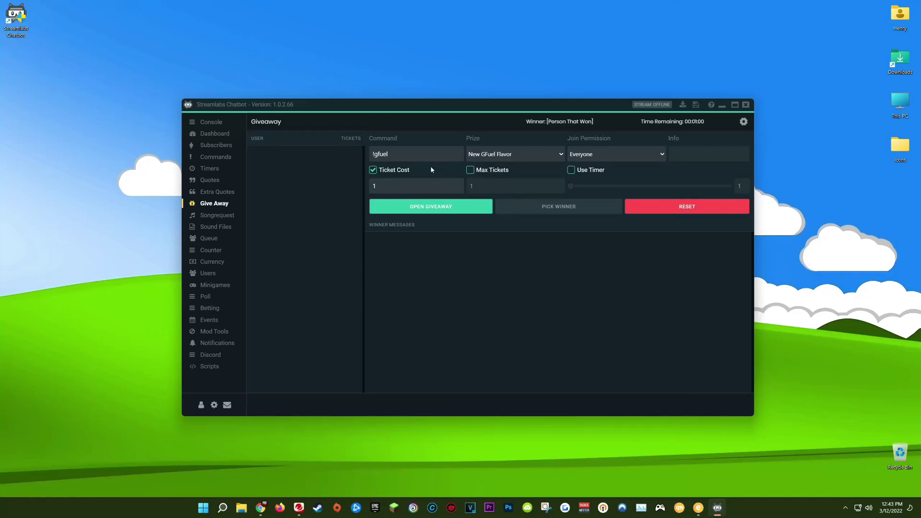
Step: Keep Ticket Cost on, set Max Tickets to 10, and note a viewer with 100 and !gfuel
click(373, 170)
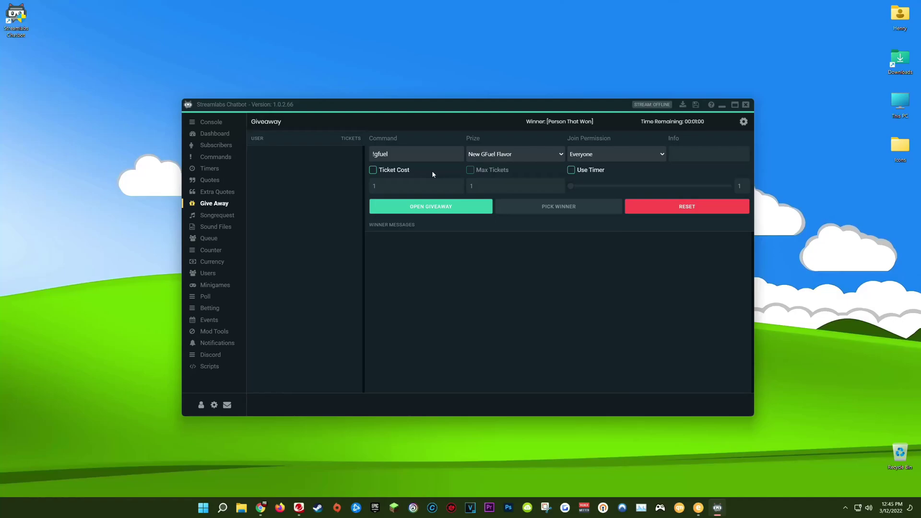
click(402, 173)
click(470, 170)
click(476, 187)
text(0)
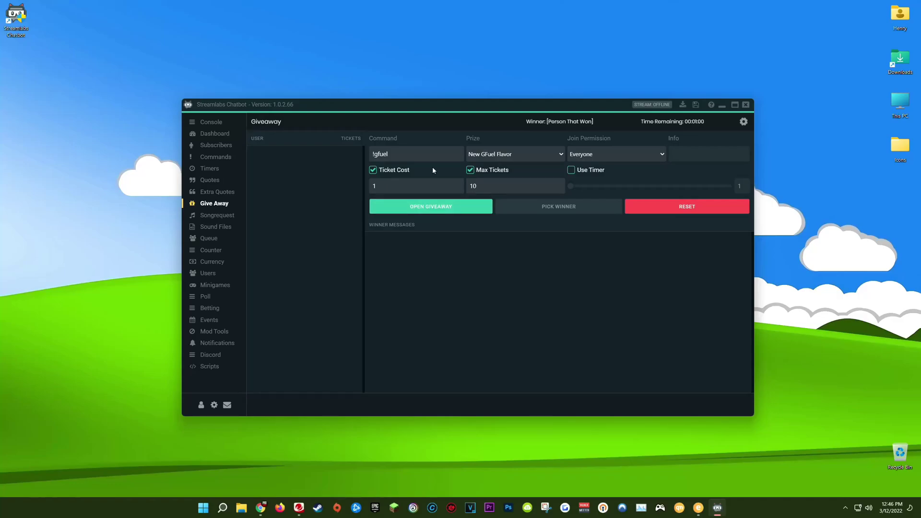
text(Billy - 100  )
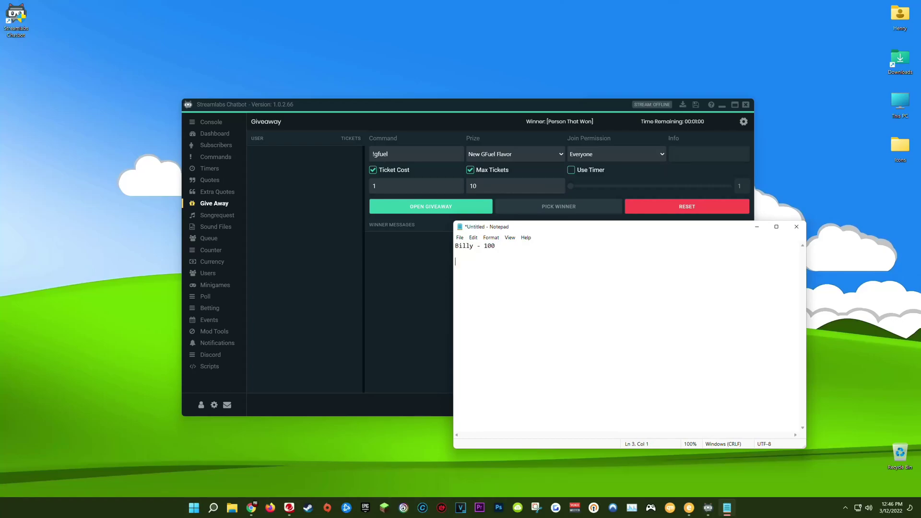
text(!gfuel)
Step: In the Notepad note, change the viewer's value to 90 and the entry to !gfuel 10
double_click(490, 246)
click(500, 246)
click(490, 264)
text(1)
double_click(489, 246)
text(99)
click(487, 262)
text(0)
drag(484, 246, 494, 247)
text(0)
Step: Make the note read !gfuel 6 with the viewer at 100, and set Ticket Cost to 10
double_click(484, 261)
text(6)
double_click(487, 246)
text(94)
double_click(492, 247)
text(100)
click(394, 189)
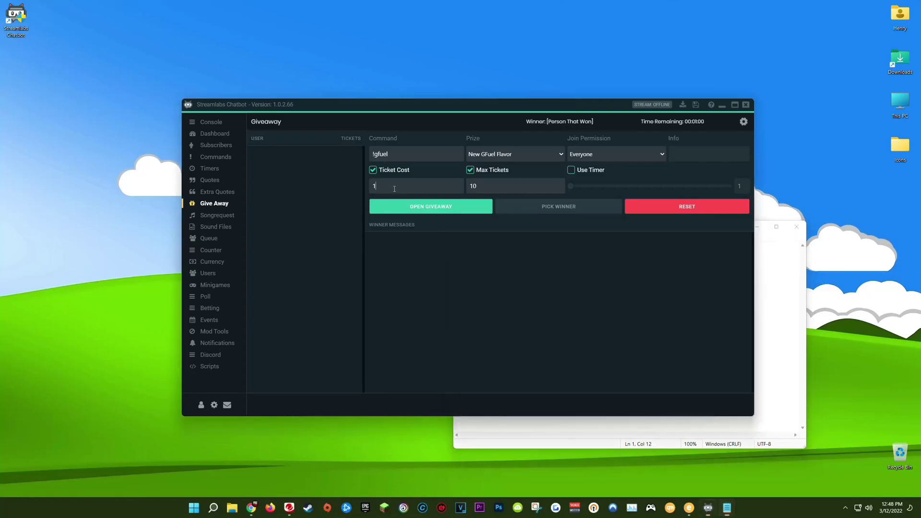
text(0)
Step: Change the first viewer's value to 20, add a second viewer at 5000, and make the entry !gfuel 10
key(alt+Tab)
double_click(485, 247)
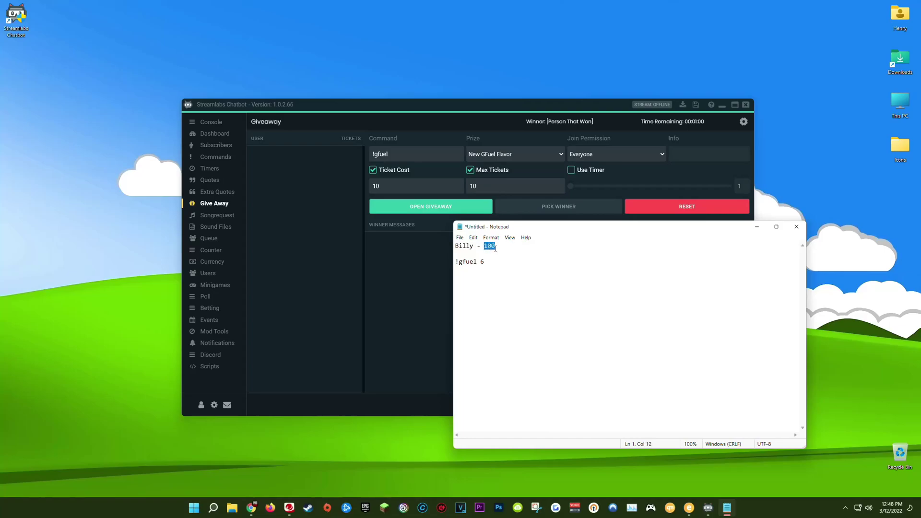
text(20)
key(Return)
text(Sally - 5000)
click(492, 272)
key(BackSpace)
text(10)
Step: Highlight the 20, 5000 and !gfuel 10 parts of the note in turn to point them out
drag(455, 270, 481, 272)
click(485, 270)
double_click(486, 246)
key(Right)
double_click(482, 270)
click(488, 270)
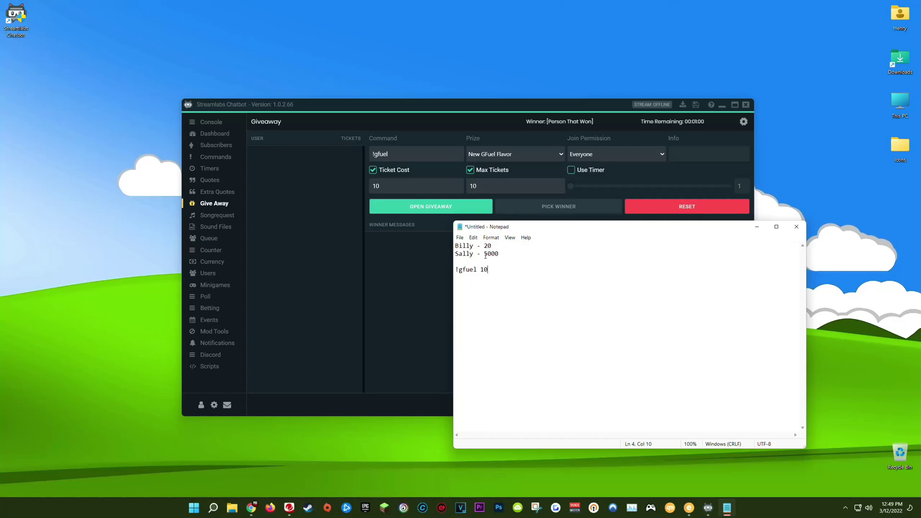
drag(484, 253, 502, 253)
click(558, 289)
drag(558, 290, 456, 245)
click(533, 298)
drag(533, 299, 456, 246)
click(501, 287)
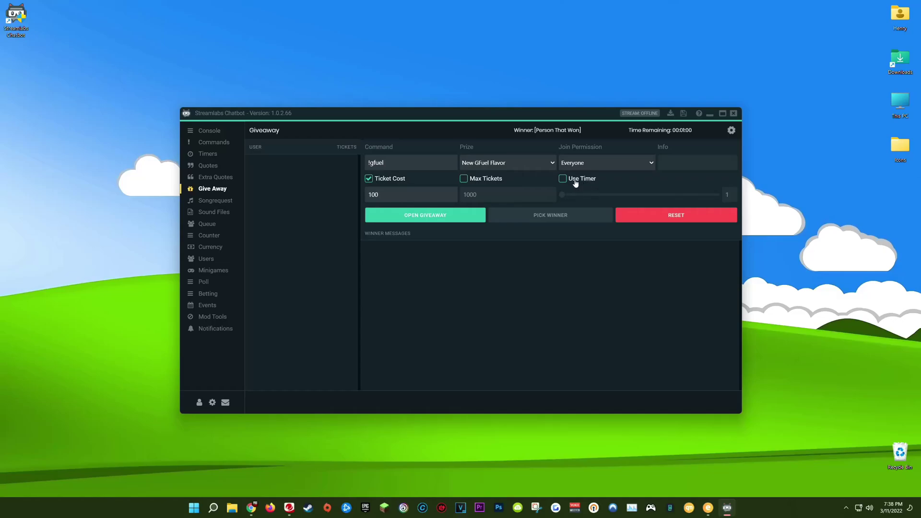
Step: Enable Use Timer, settle the slider at 3 minutes after trying other values, then disable it
click(575, 183)
drag(562, 197, 564, 198)
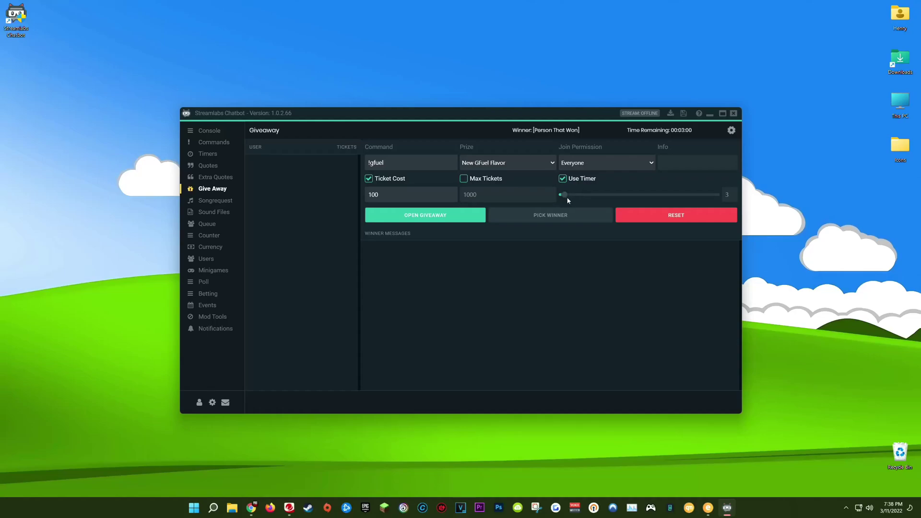
double_click(376, 162)
drag(565, 195, 563, 199)
drag(562, 196, 718, 196)
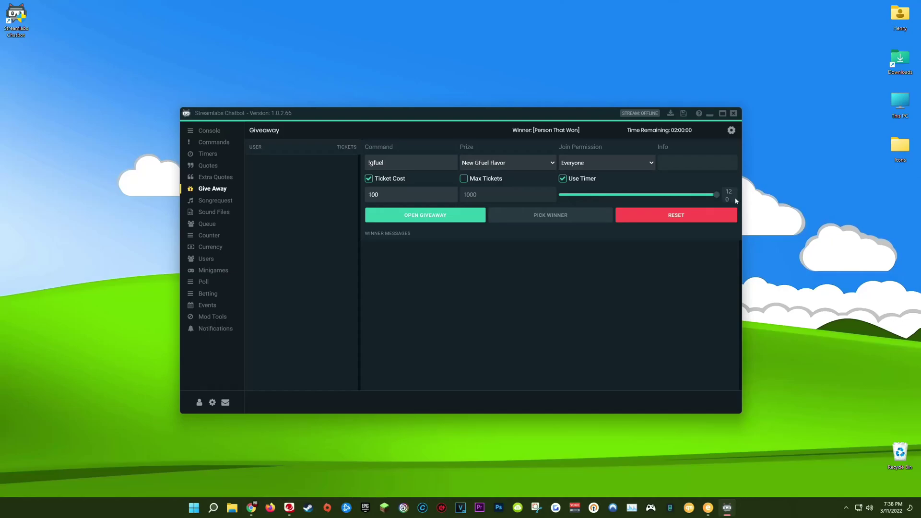
drag(716, 195, 571, 198)
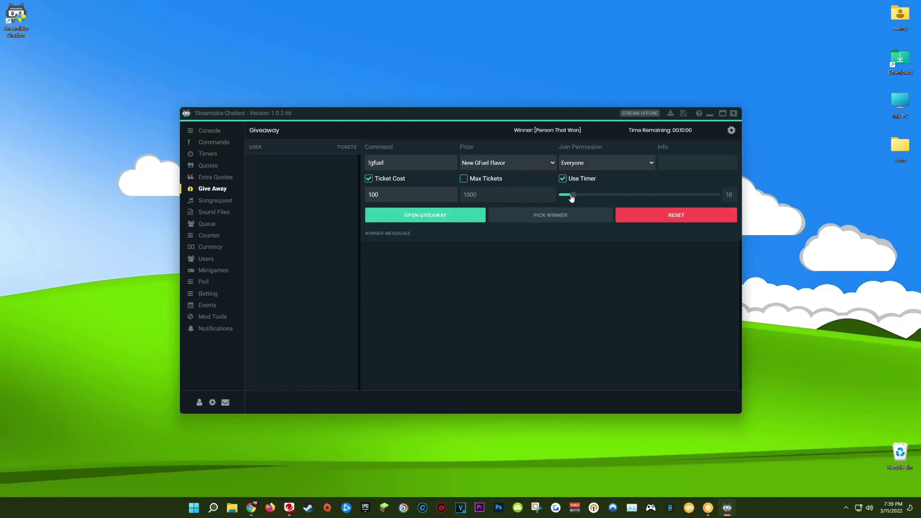
drag(572, 198, 564, 198)
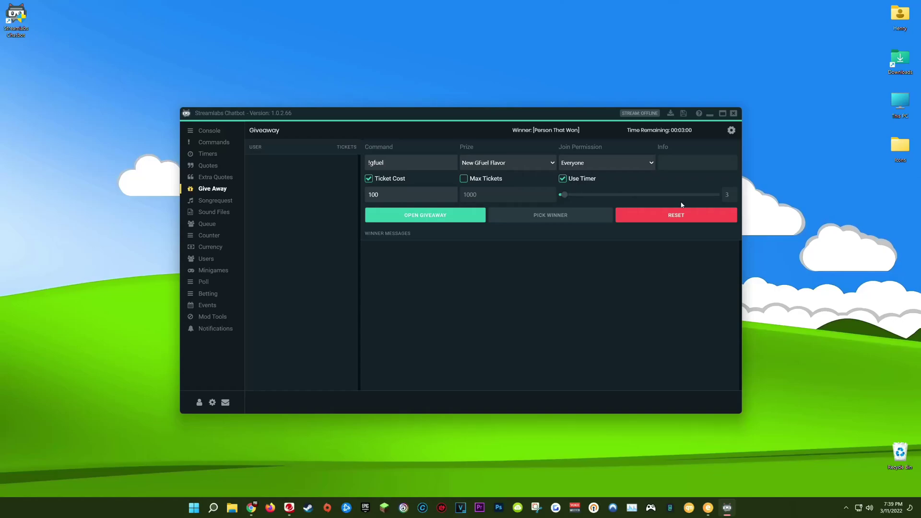
click(563, 181)
Step: Tick 'Remove a user who already won from the giveaway' in the global giveaway settings
click(731, 130)
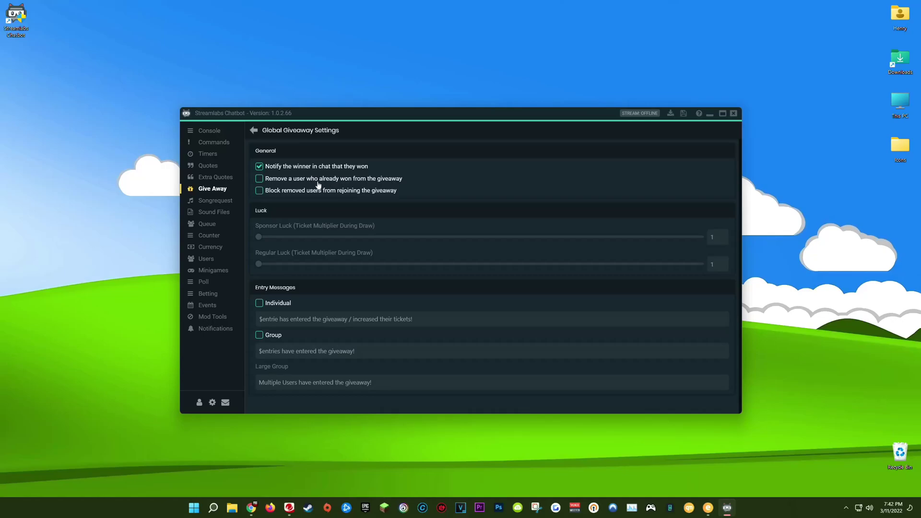
click(260, 179)
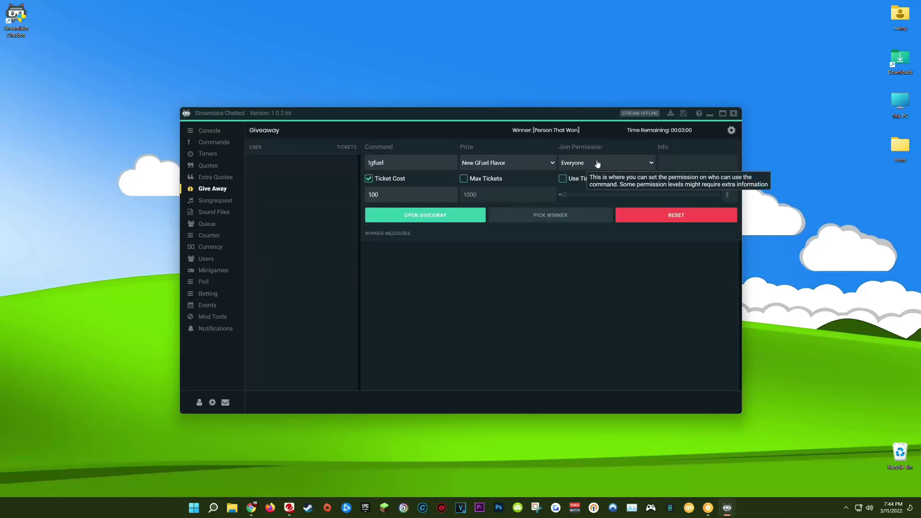
Step: Drag the global giveaway Sponsor Luck slider from 1 up to 3
click(730, 131)
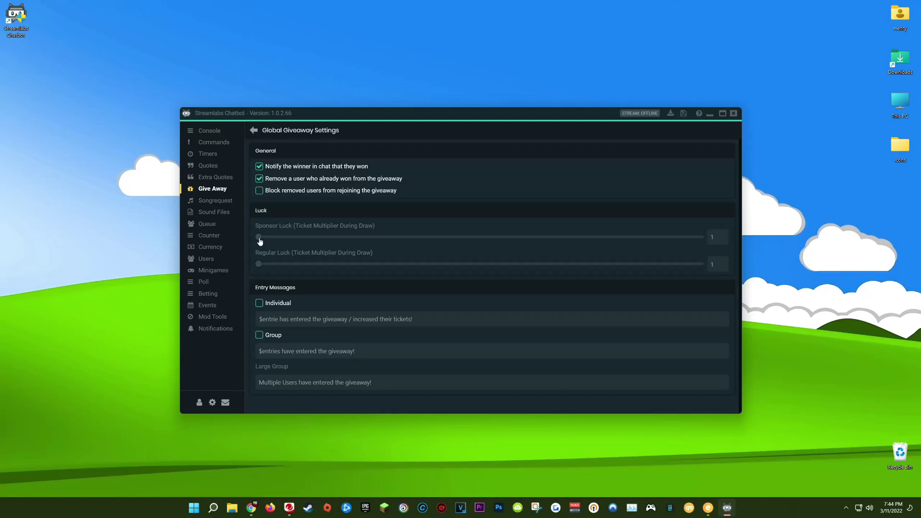
drag(259, 241, 322, 240)
Step: Open Global Currency Settings, leaving 'Automatically become a regular at 100 Points' unticked
click(217, 248)
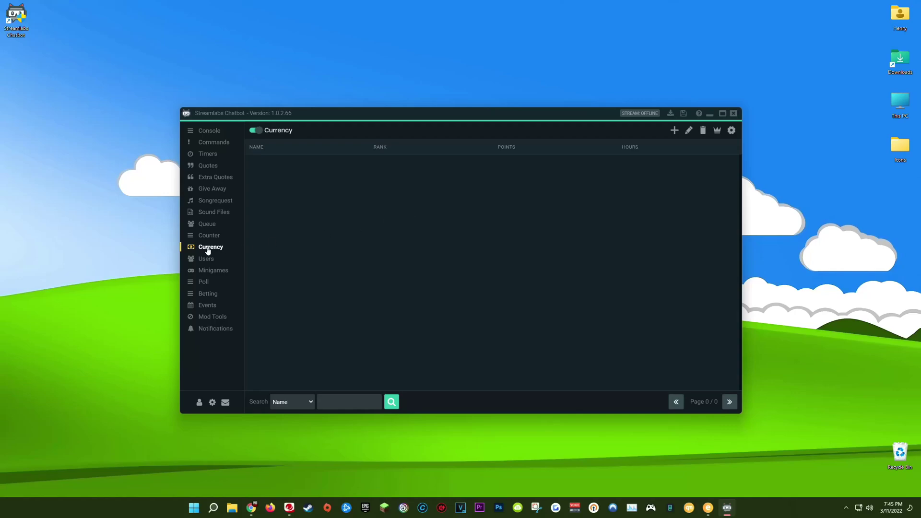
click(730, 133)
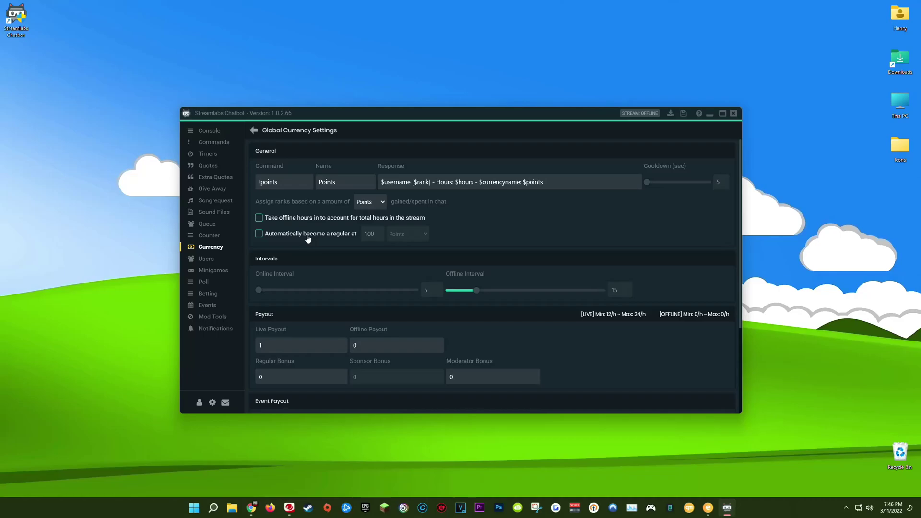
click(308, 234)
click(407, 234)
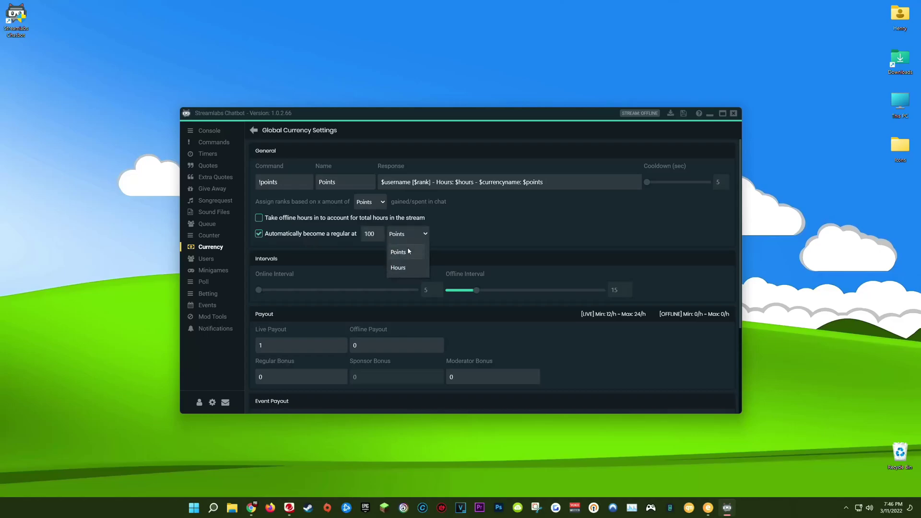
click(391, 265)
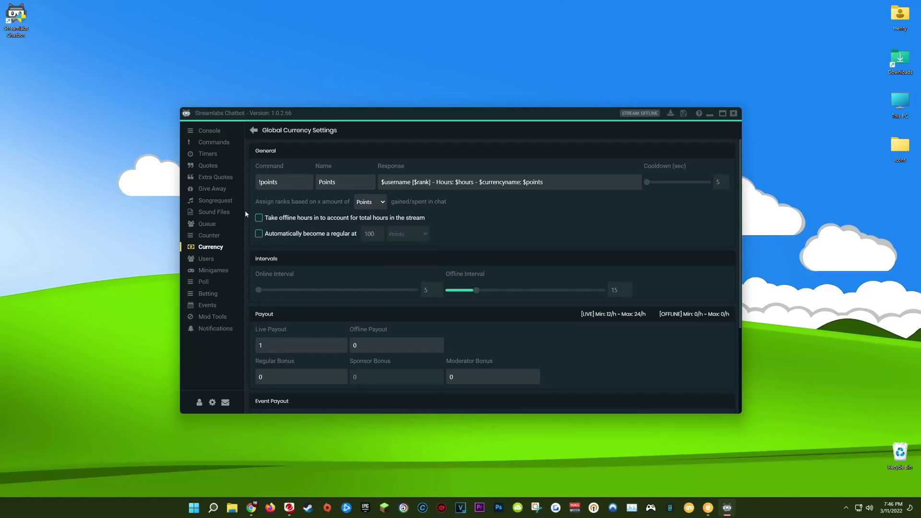
click(223, 192)
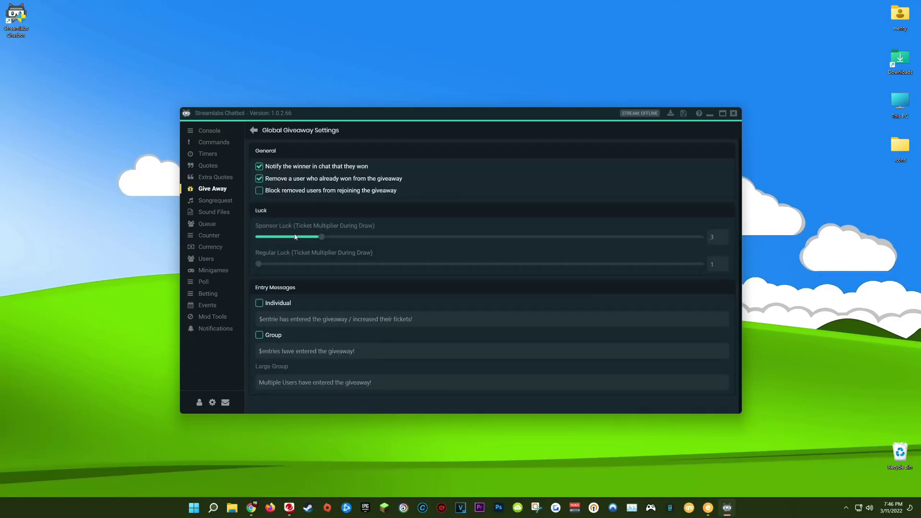
Step: Raise the global giveaway Regular Luck slider from 1 to 5
click(254, 131)
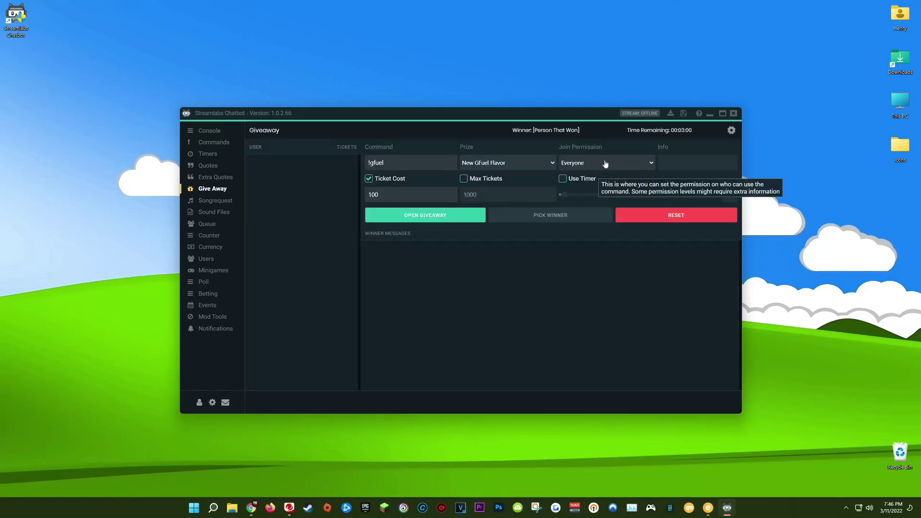
click(731, 130)
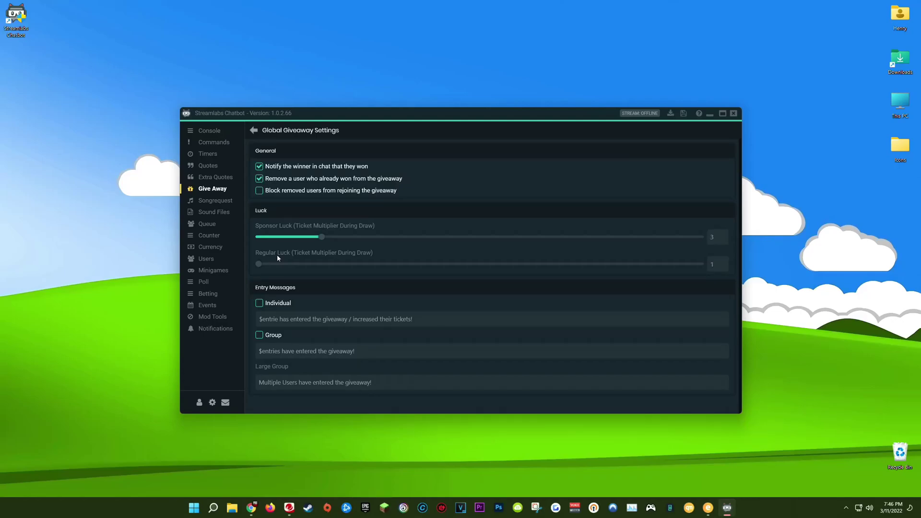
drag(258, 264, 385, 264)
Step: Open the !gfuel giveaway (Ticket Cost 100, 00:03:00 timer) for entries
click(255, 132)
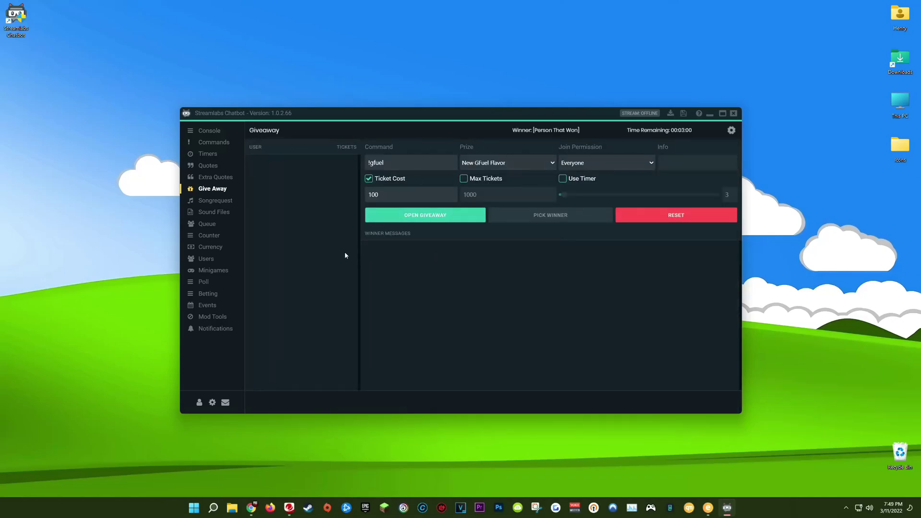
click(435, 222)
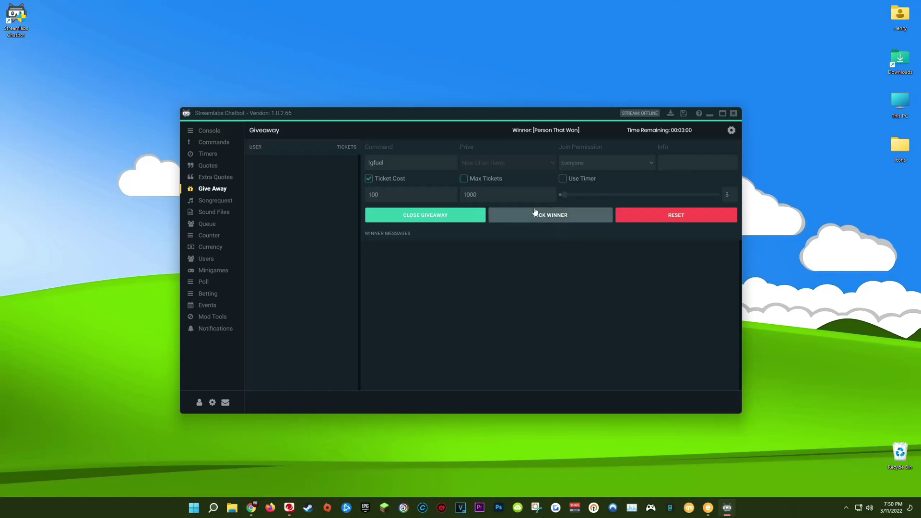
Step: Close the !gfuel giveaway, briefly allow entries again, then close it once more
click(546, 222)
click(424, 220)
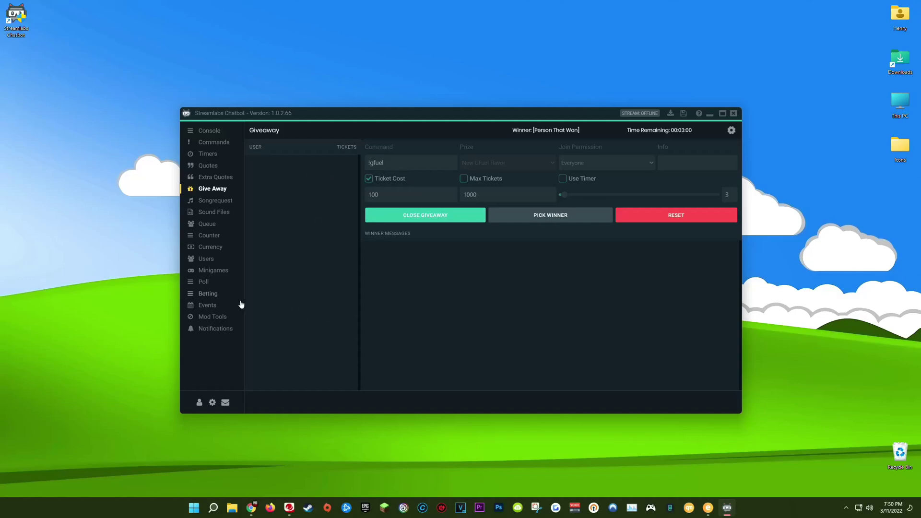
click(543, 219)
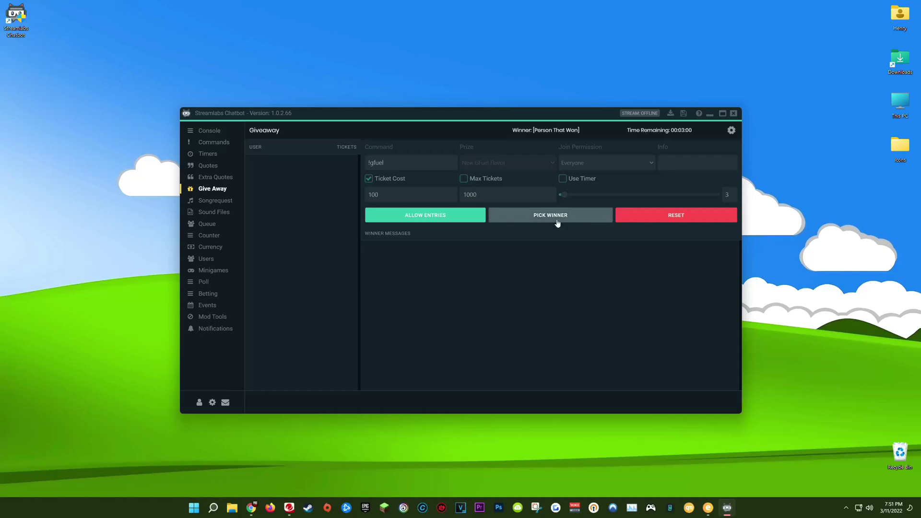
Step: Reset the New GFuel Flavor giveaway back to an unopened state
click(676, 214)
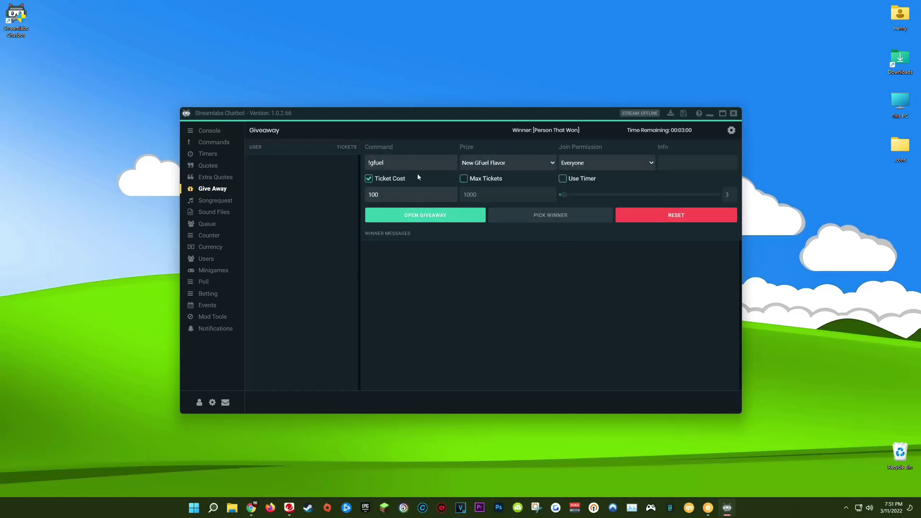